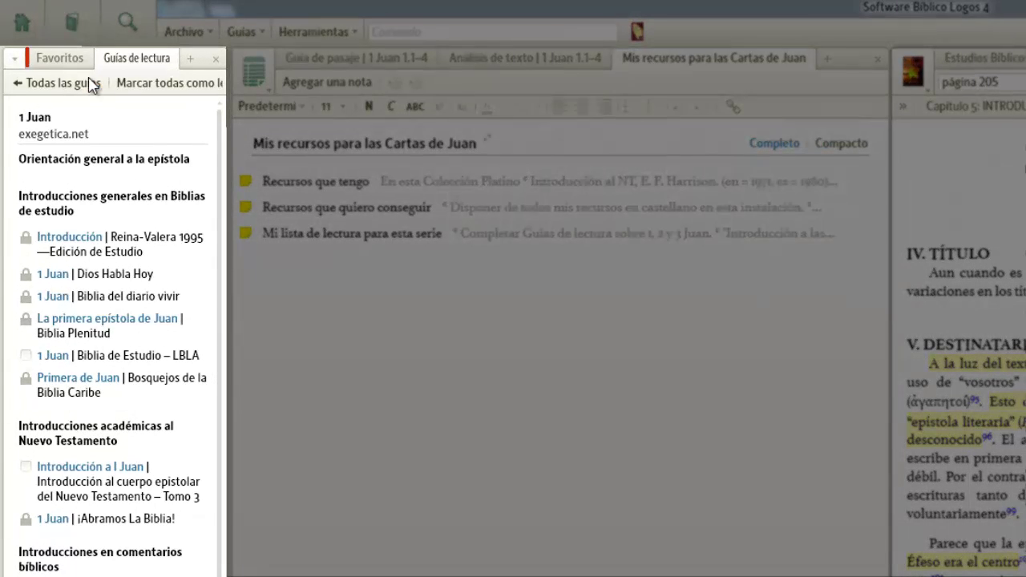
Open the 1 Juan introduction from Biblia de Estudio – LBLA through the 1 Juan reading guide.
{"action": "left_click", "coordinate": [71, 67]}
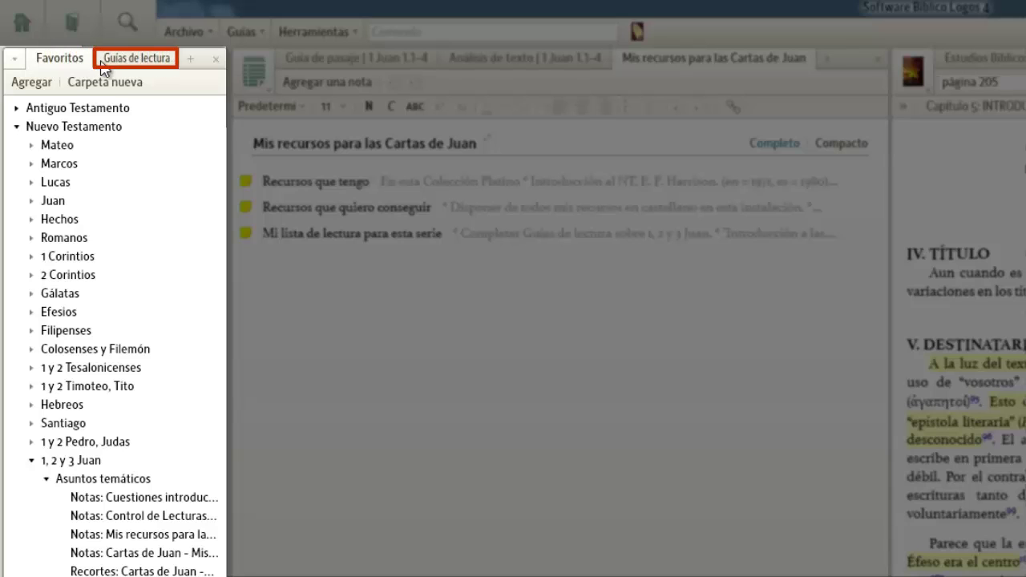
{"action": "left_click", "coordinate": [104, 67]}
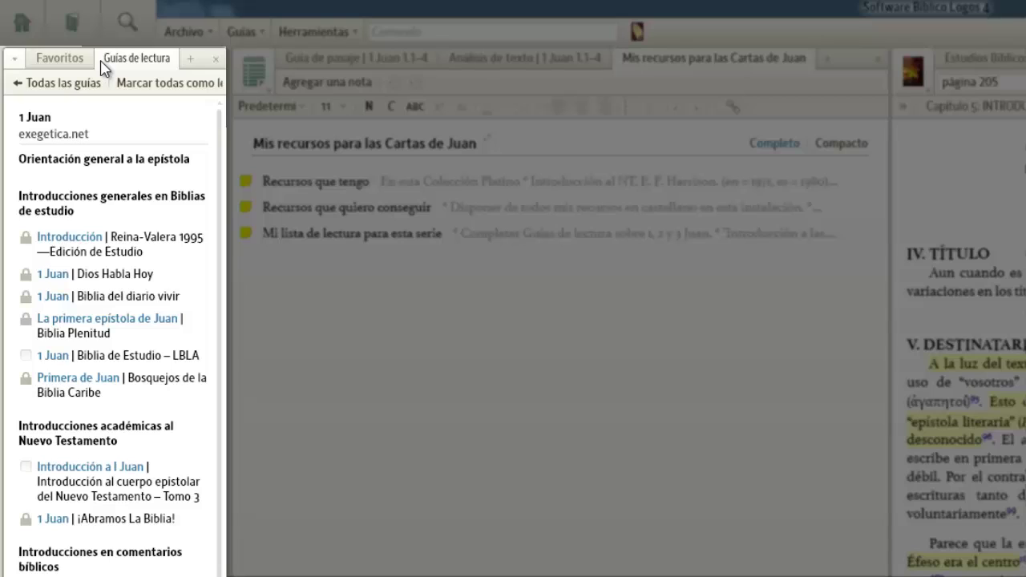
{"action": "left_click", "coordinate": [52, 355]}
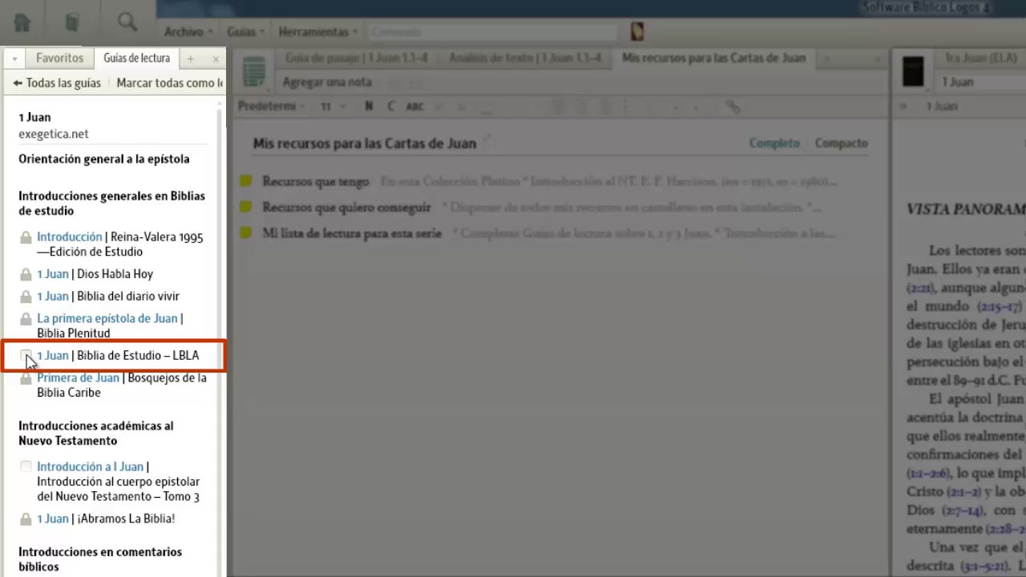
{"action": "left_click", "coordinate": [26, 355]}
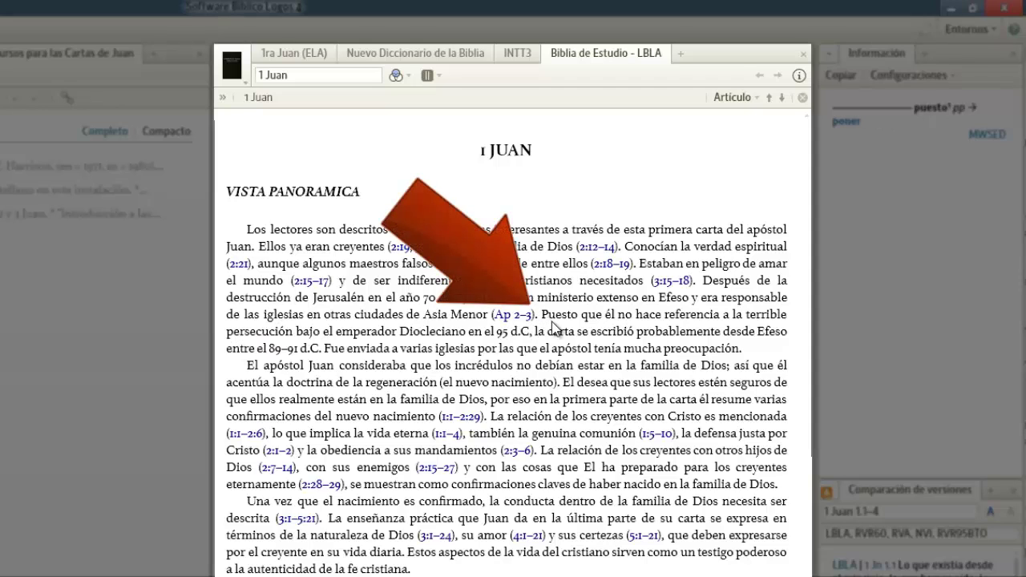
Add the passage from "Puesto que él no hace referencia" through "entre el 89–91 d.C." as a clipping in Recortes sin título.
{"action": "left_click_drag", "start_coordinate": [542, 316], "coordinate": [322, 355]}
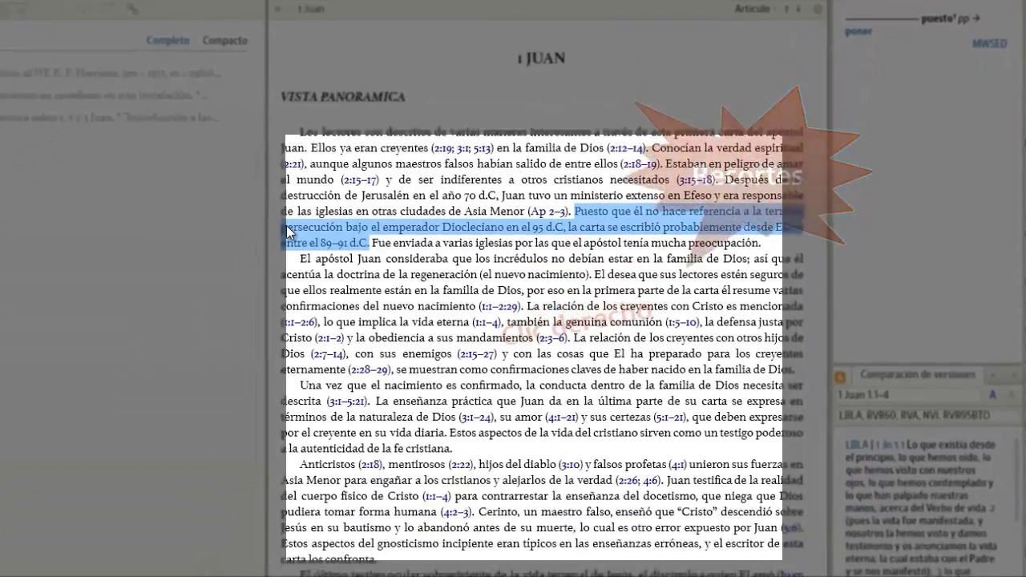
{"action": "right_click", "coordinate": [240, 306]}
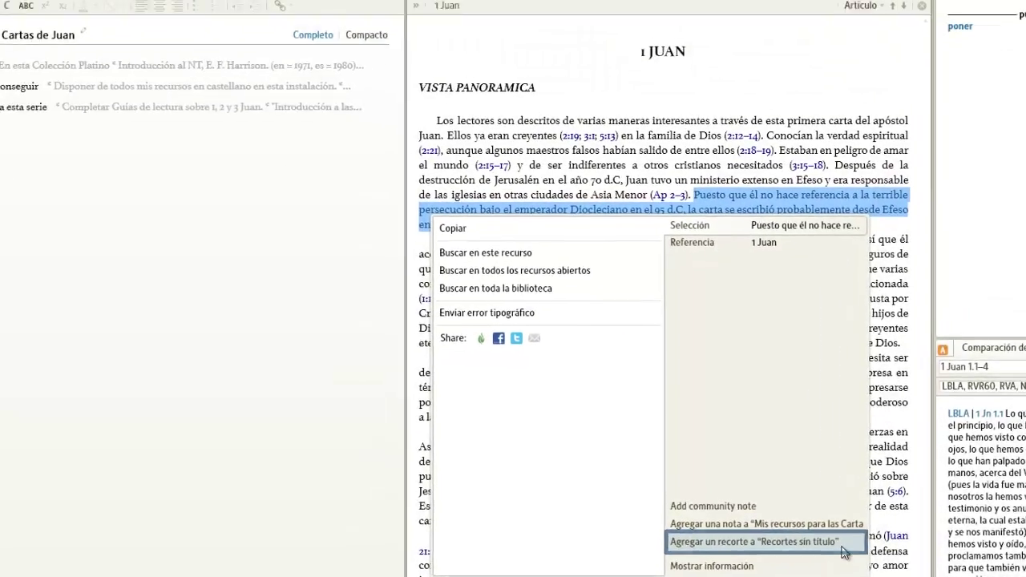
{"action": "left_click", "coordinate": [743, 517]}
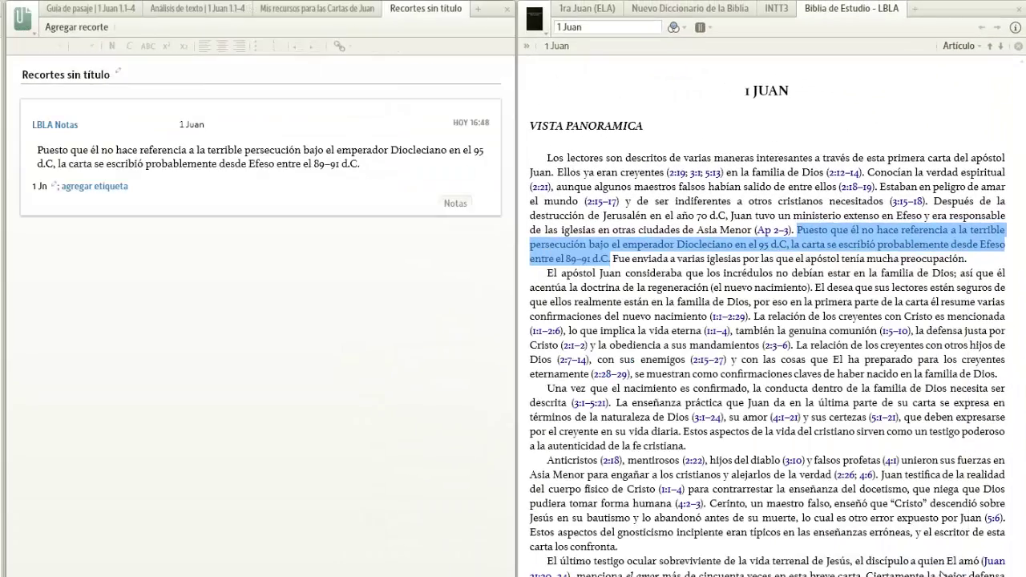
Rename the clippings document as "Cartas de Juan - Erudición introductoria".
{"action": "left_click", "coordinate": [96, 73]}
{"action": "type", "text": "Cartas de Juan - Erudición introductoria"}
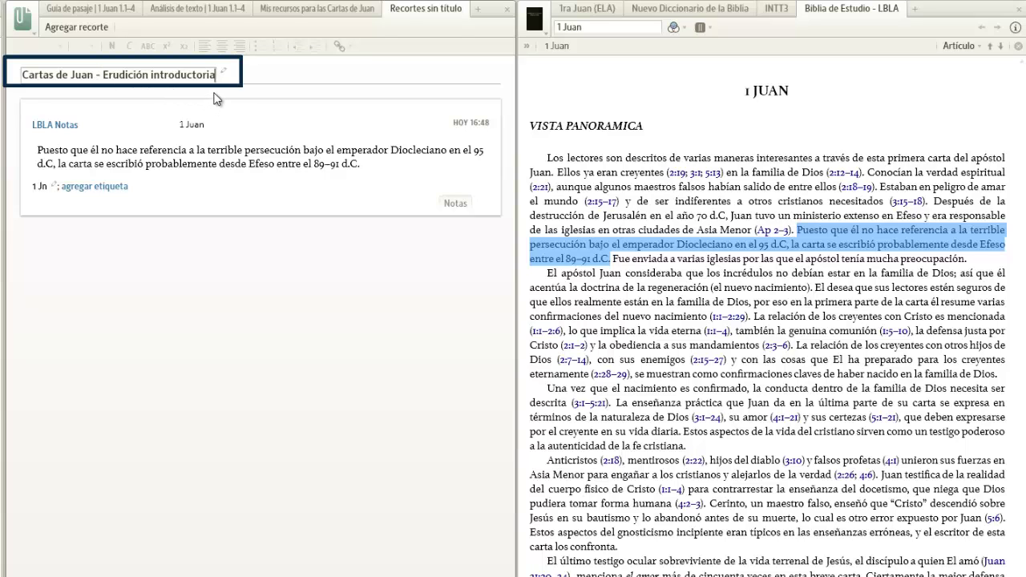
{"action": "key", "text": "Return"}
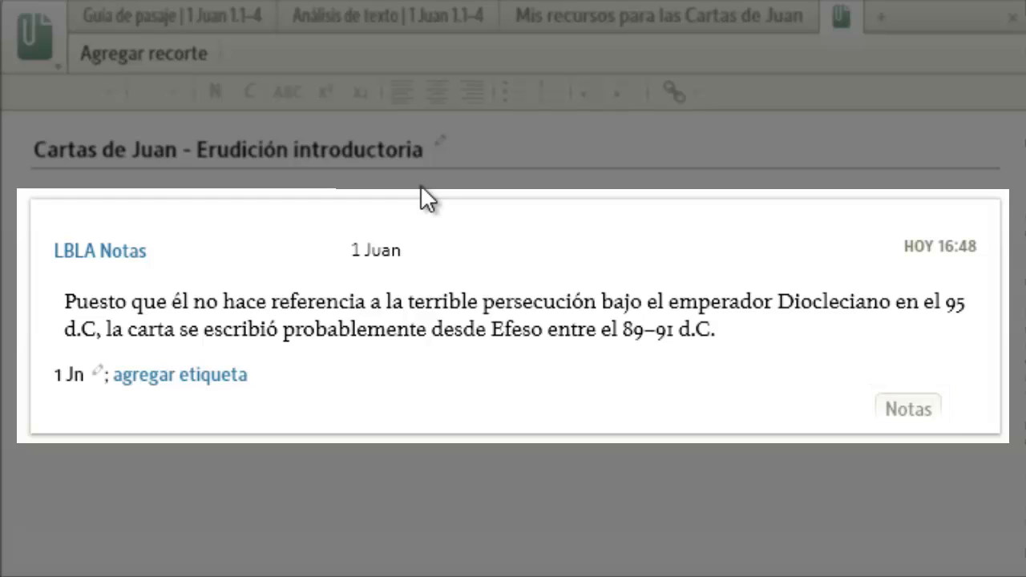
Check the LBLA clipping's bibliographic information and citation style options, and return to the clipping's text.
{"action": "mouse_move", "coordinate": [692, 272]}
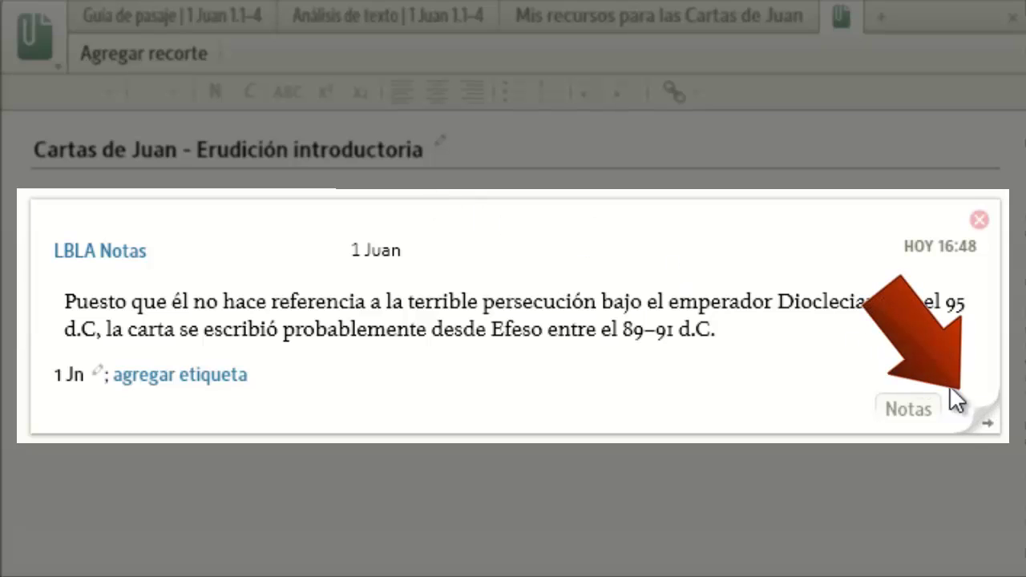
{"action": "left_click", "coordinate": [998, 430]}
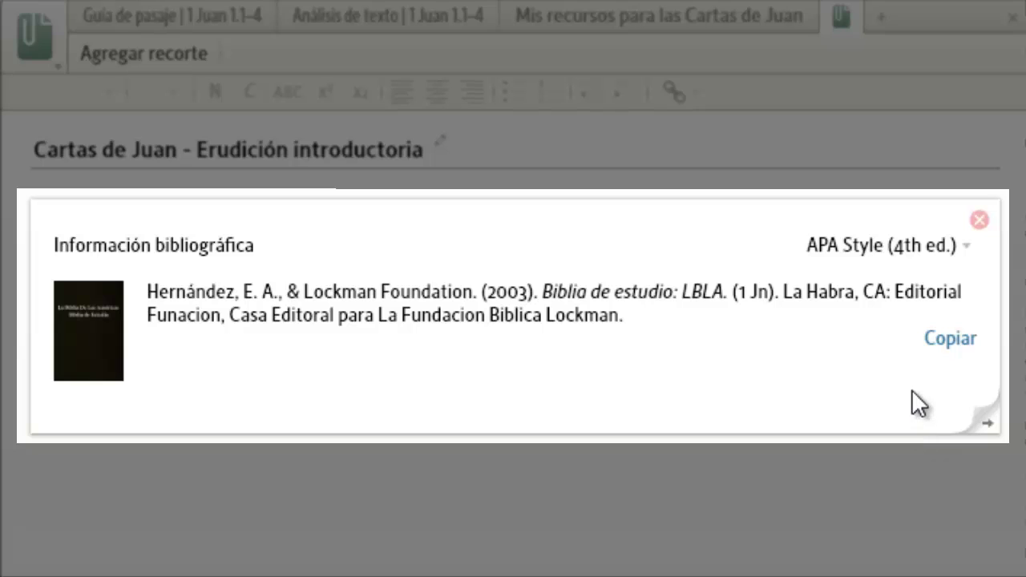
{"action": "left_click", "coordinate": [935, 249]}
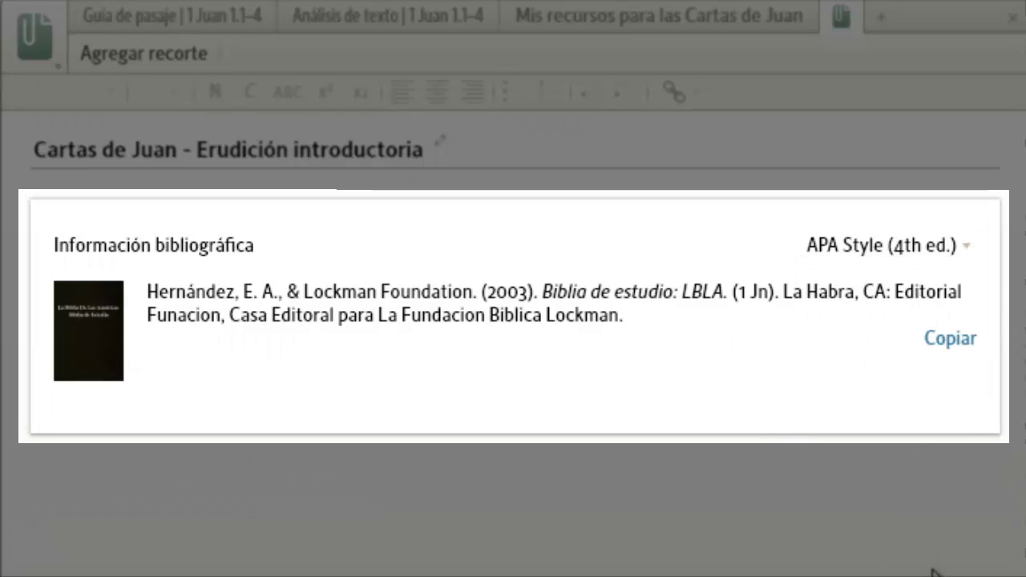
{"action": "left_click", "coordinate": [987, 425]}
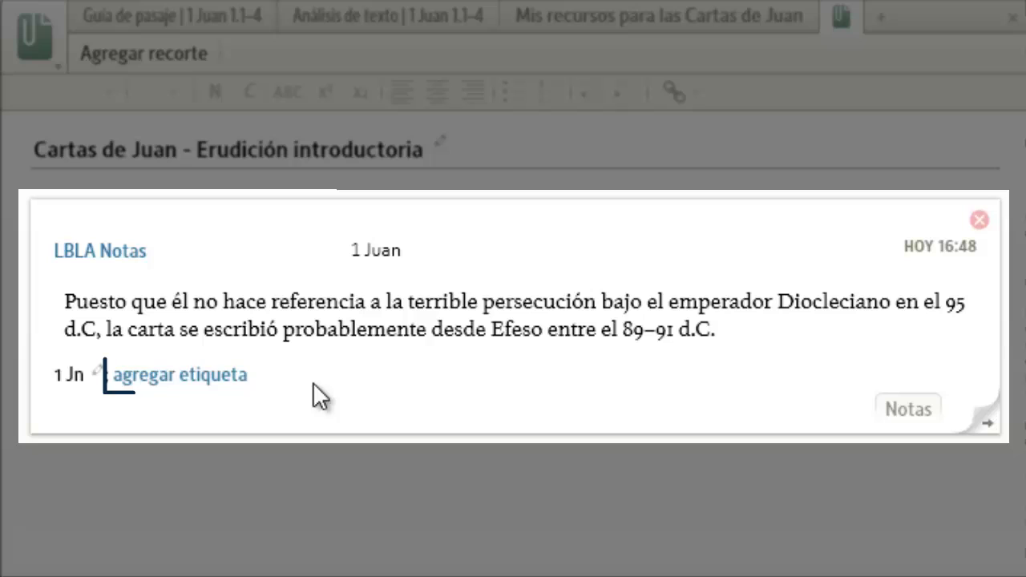
Add the tags "1-fecha" and "1-lugar" to the LBLA clipping.
{"action": "left_click", "coordinate": [228, 377]}
{"action": "type", "text": "1-fecha"}
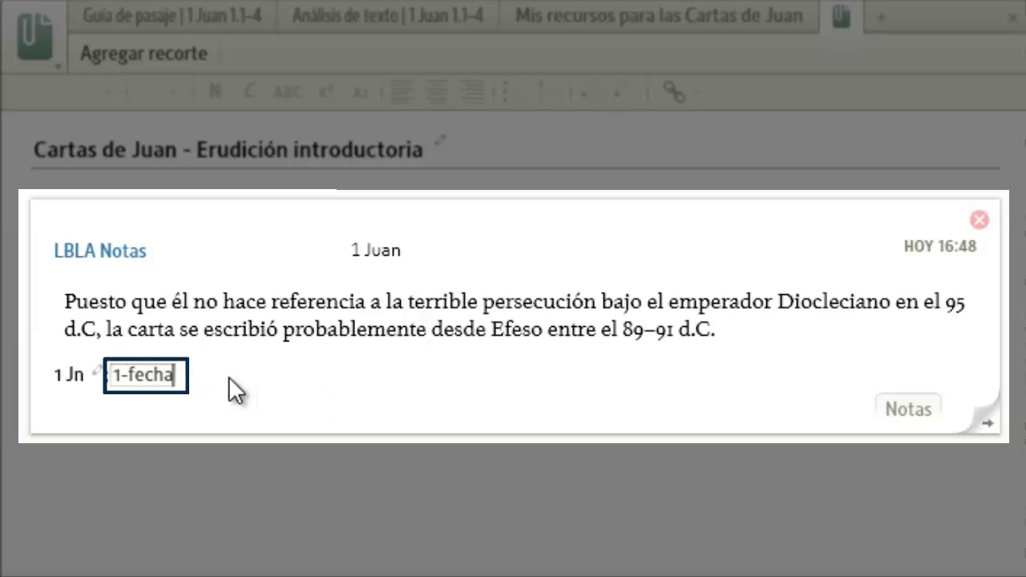
{"action": "key", "text": "Return"}
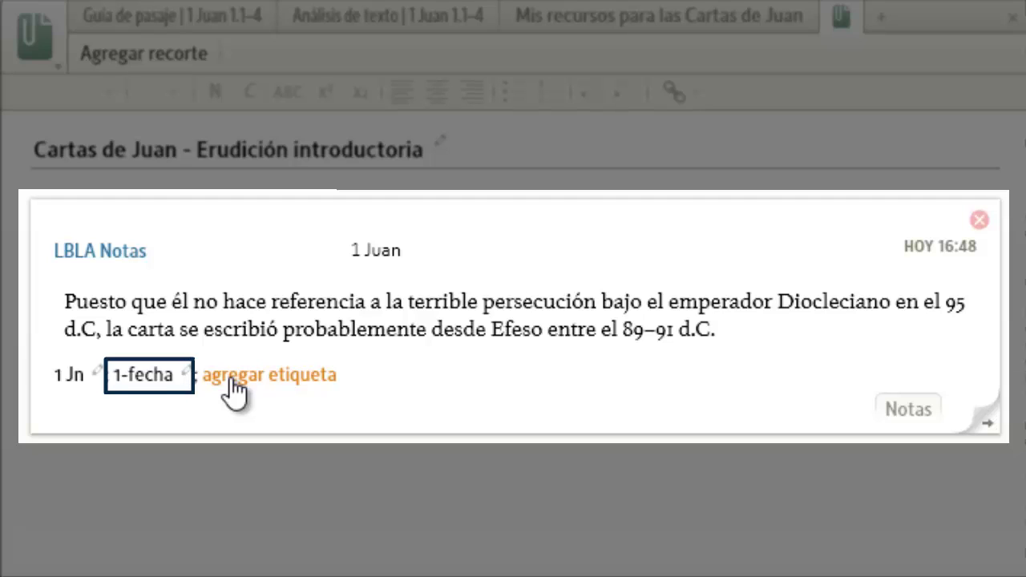
{"action": "left_click", "coordinate": [234, 385]}
{"action": "type", "text": "1-"}
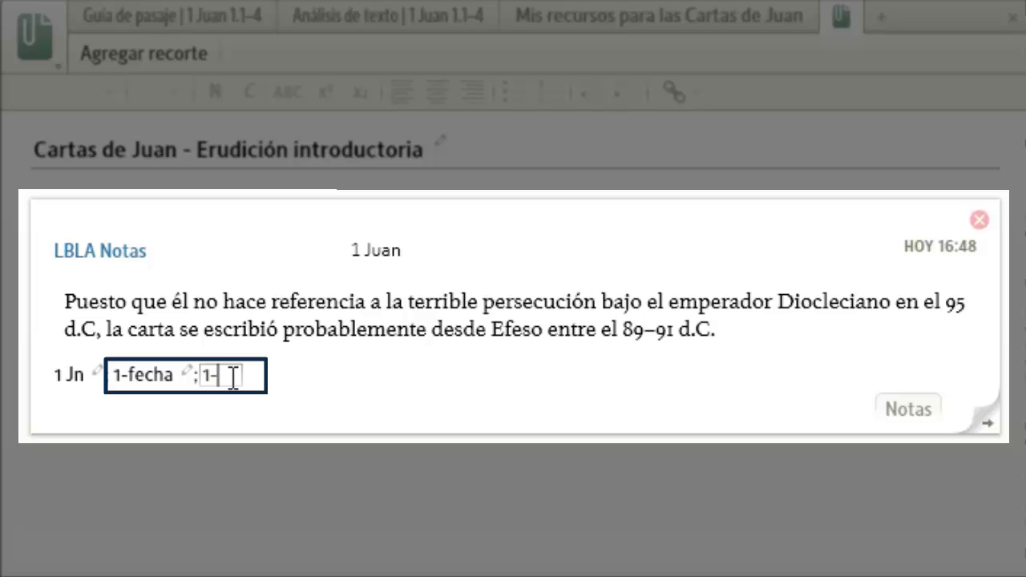
{"action": "type", "text": "lugar"}
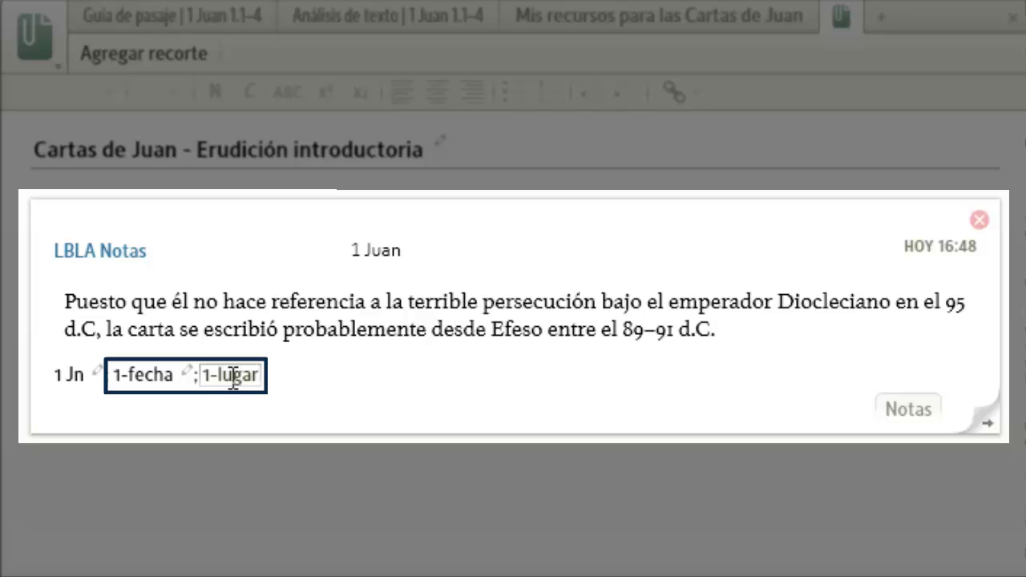
{"action": "key", "text": "Return"}
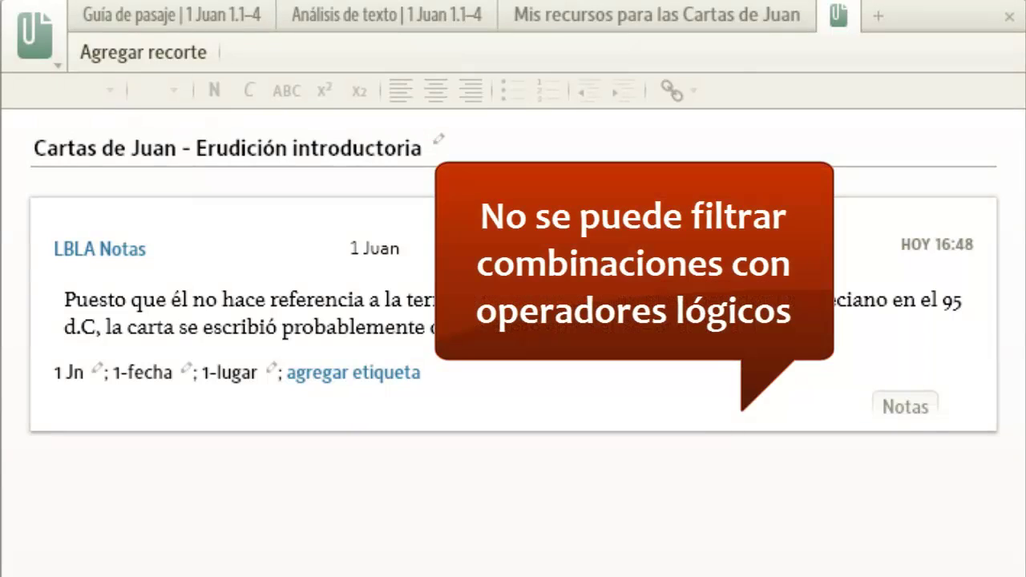
Filter the clippings document by "autor Y fecha" and clear the search text.
{"action": "key", "text": "ctrl+f"}
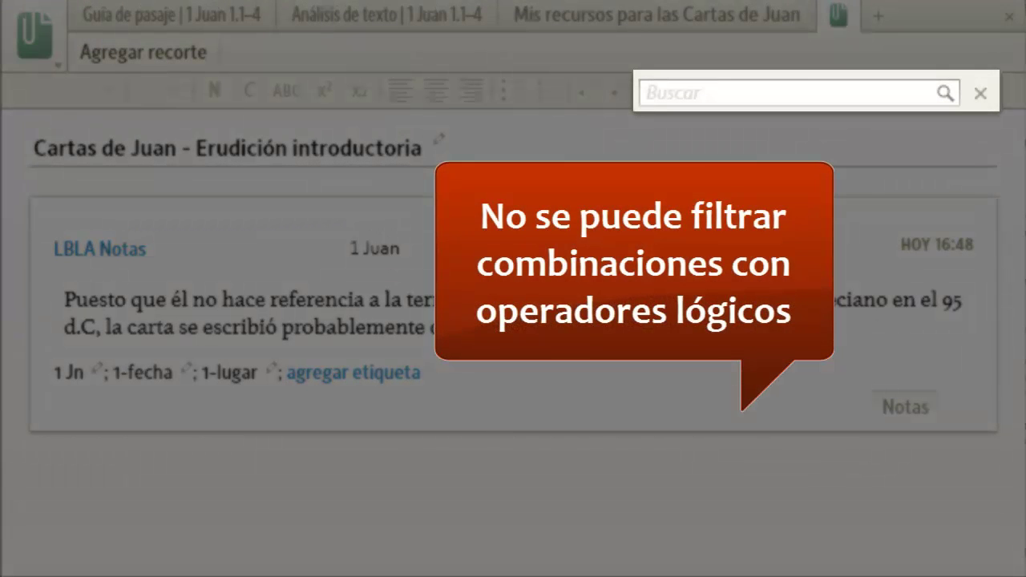
{"action": "type", "text": "aut"}
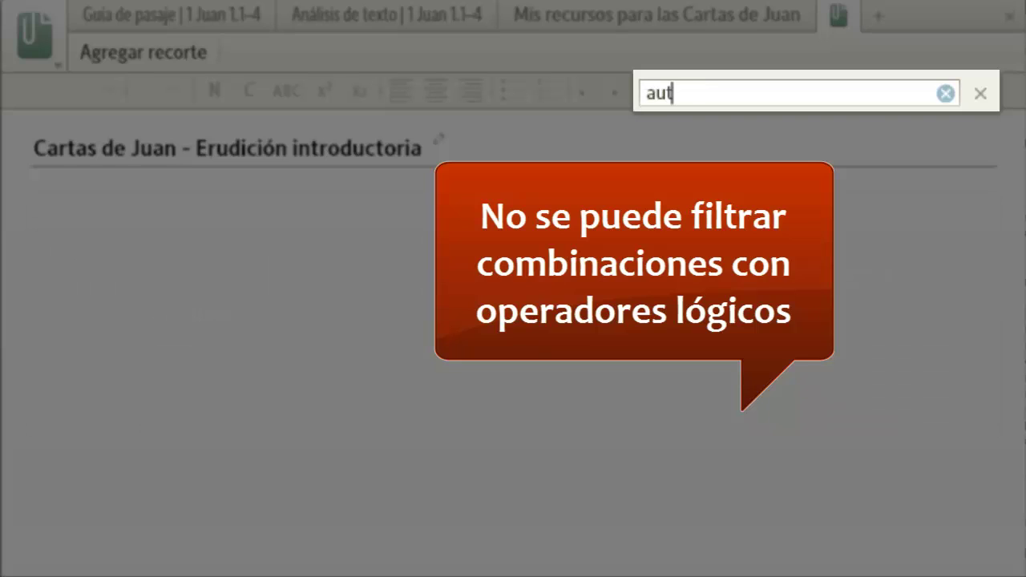
{"action": "type", "text": "or Y fecha"}
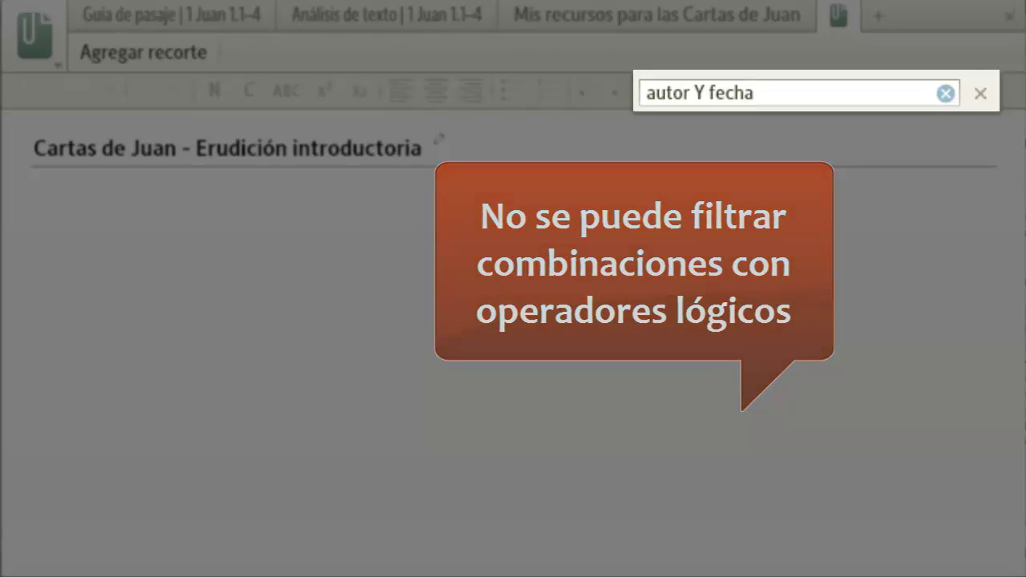
{"action": "key", "text": "BackSpace"}
{"action": "key", "text": "BackSpace"}
{"action": "key", "text": "BackSpace"}
{"action": "key", "text": "BackSpace"}
{"action": "key", "text": "BackSpace"}
{"action": "key", "text": "BackSpace"}
{"action": "key", "text": "BackSpace"}
{"action": "key", "text": "BackSpace"}
{"action": "key", "text": "BackSpace"}
{"action": "key", "text": "BackSpace"}
{"action": "key", "text": "BackSpace"}
{"action": "key", "text": "BackSpace"}
{"action": "key", "text": "BackSpace"}
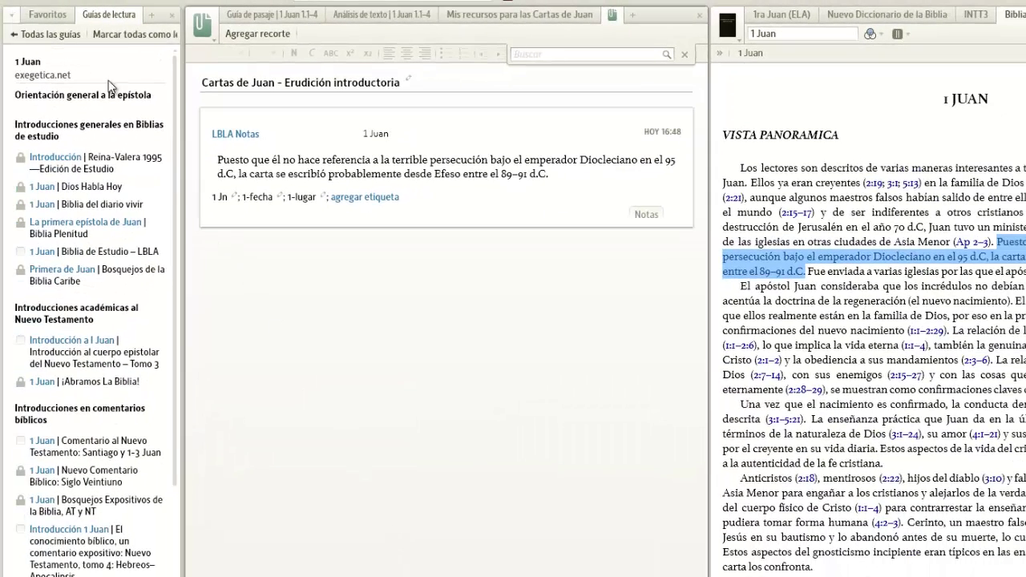
Add the clippings document to the favorites under Asuntos temáticos of 1, 2 y 3 Juan and open the new entry's name for editing.
{"action": "left_click", "coordinate": [56, 18]}
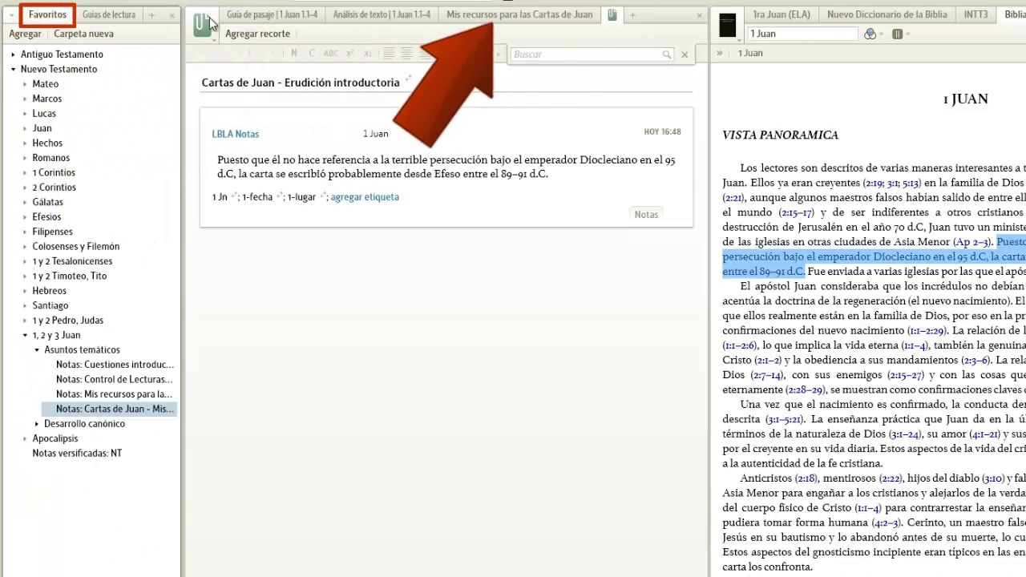
{"action": "left_click_drag", "start_coordinate": [611, 26], "coordinate": [106, 352]}
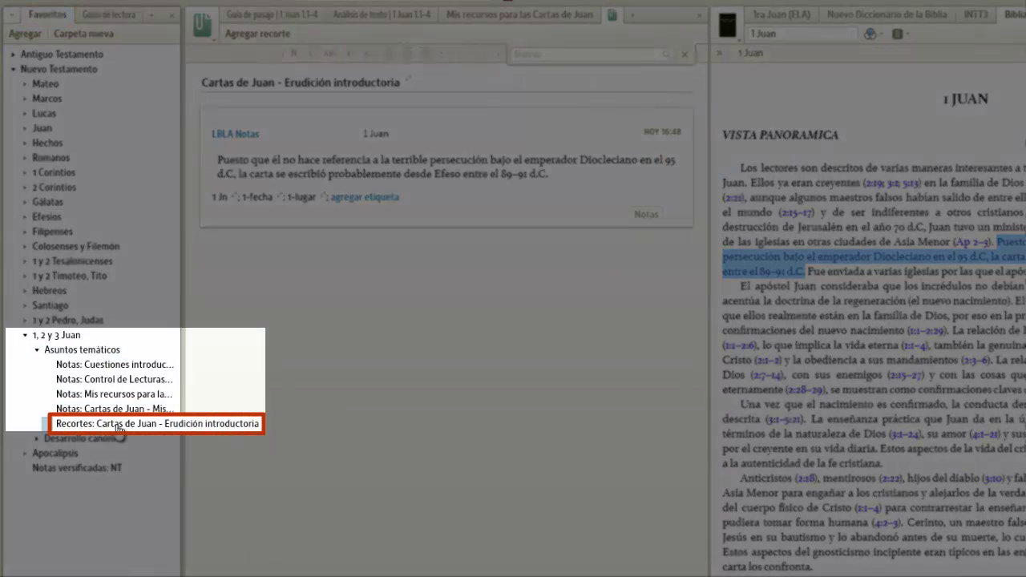
{"action": "right_click", "coordinate": [161, 422]}
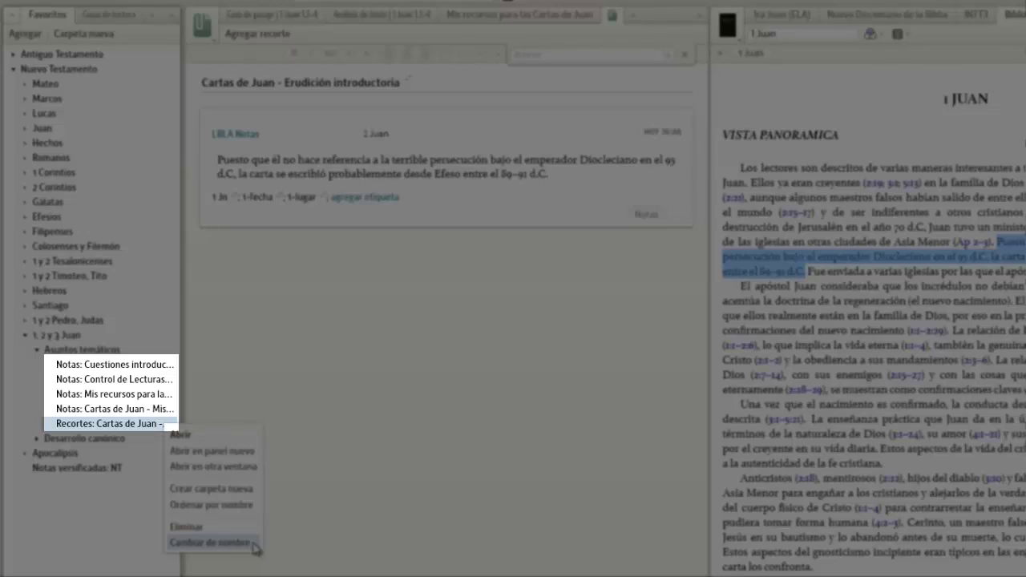
{"action": "left_click", "coordinate": [270, 548]}
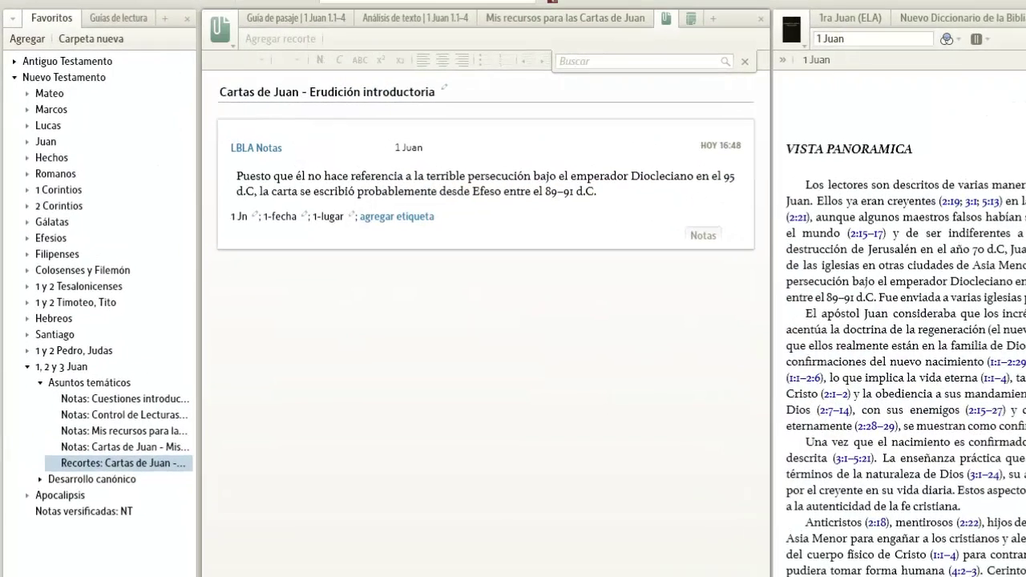
Add to the LBLA clipping the note "Como no hay mención de la persecución de Diocleciano en el 95, probablemente data de entre 89-91 d.C.".
{"action": "left_click", "coordinate": [148, 450]}
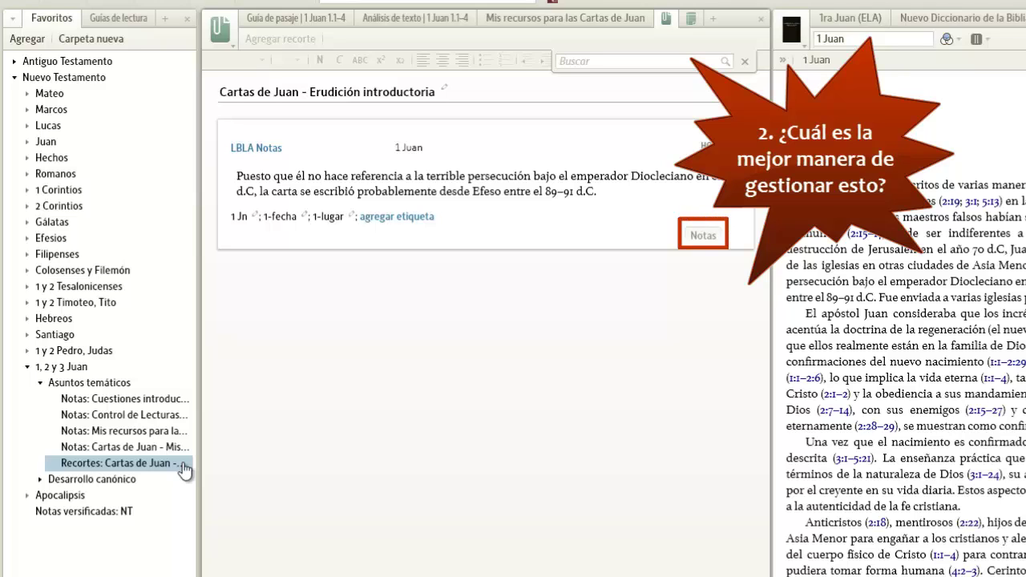
{"action": "left_click", "coordinate": [700, 237]}
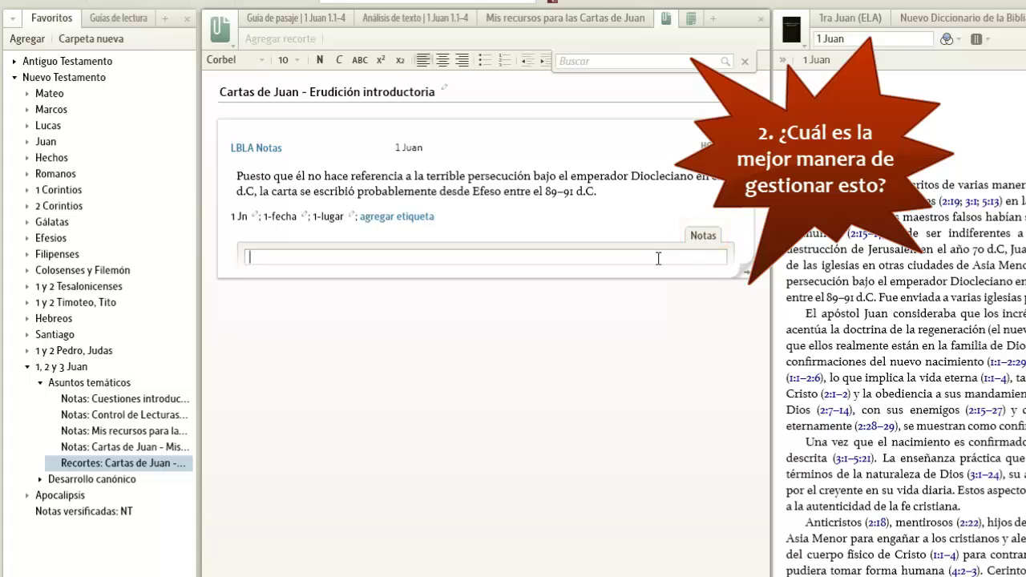
{"action": "type", "text": "Como no hay mención de la persecución de Diocleciano en el 95, probablemente data de entre 89-91 d.C."}
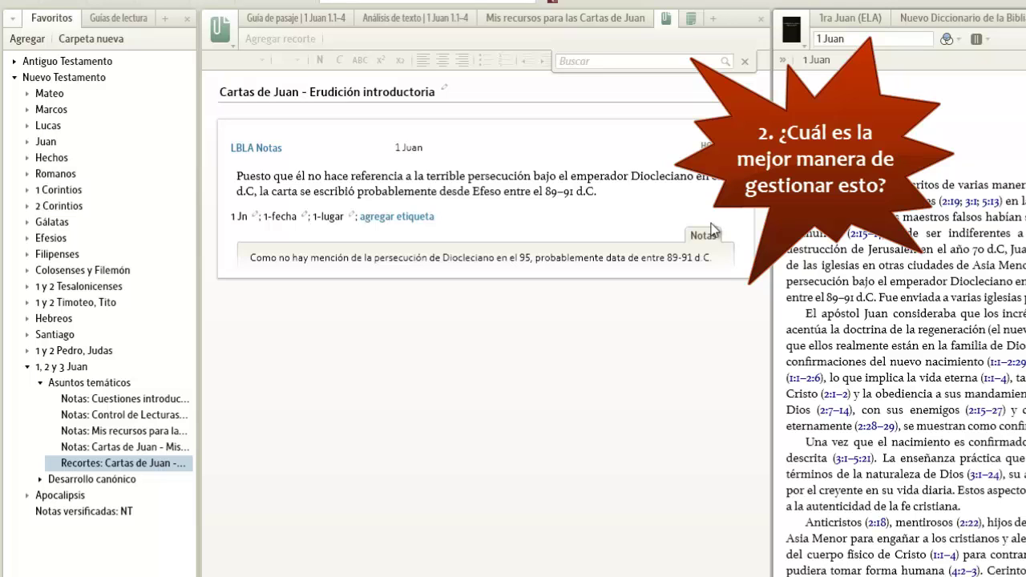
Enter "Como no hay mención de la persecución de Diocleciano en el 95, probablemente data de entre 89-91 d.C." under AUTORIA's 1-Fecha in Mis conclusiones funcionales.
{"action": "left_click", "coordinate": [179, 449]}
{"action": "left_click", "coordinate": [358, 129]}
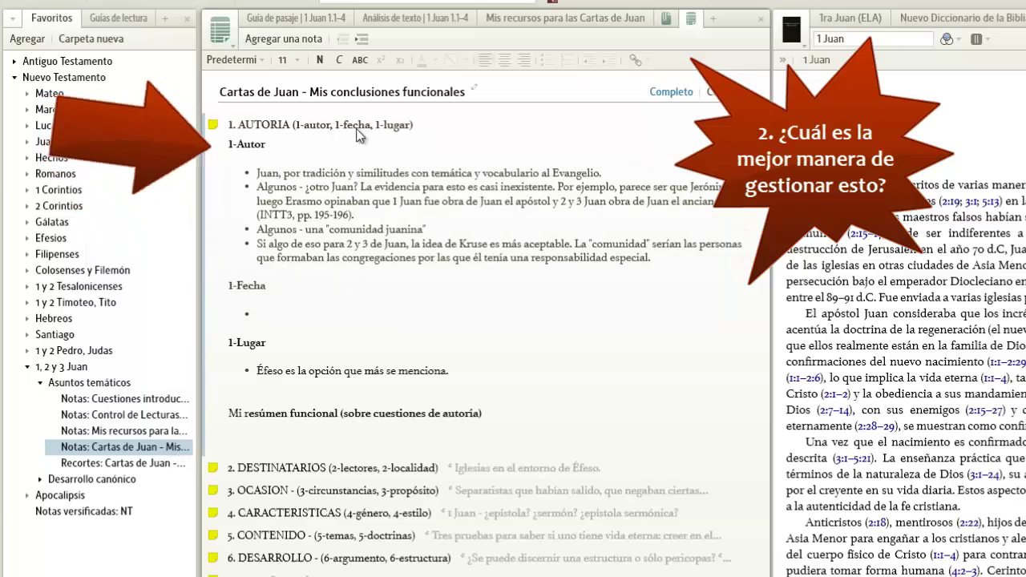
{"action": "left_click", "coordinate": [325, 314]}
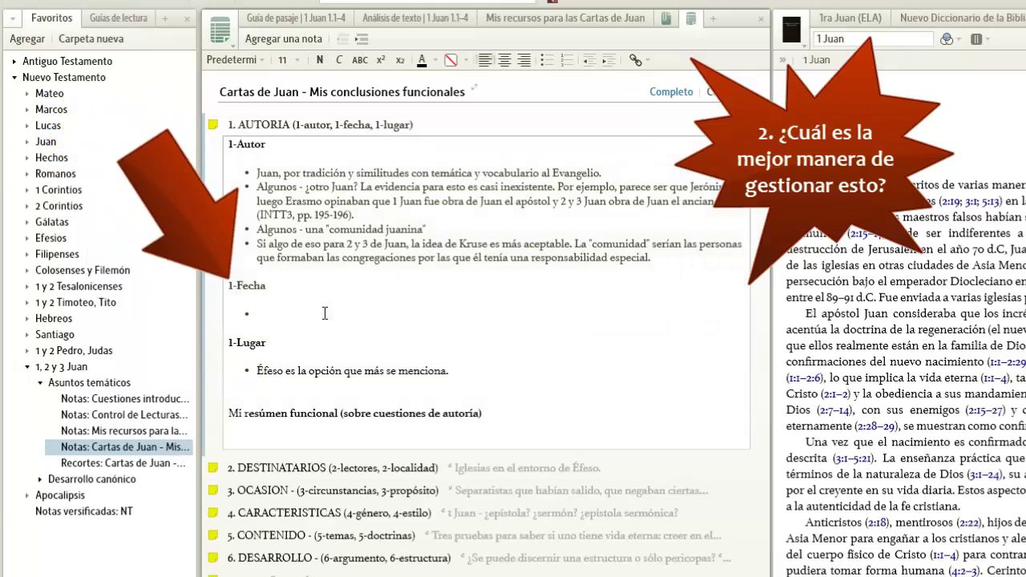
{"action": "type", "text": "Como no hay mención de la persecución de Diocleciano en el 95, probablemente data de entre 89-91 d.C."}
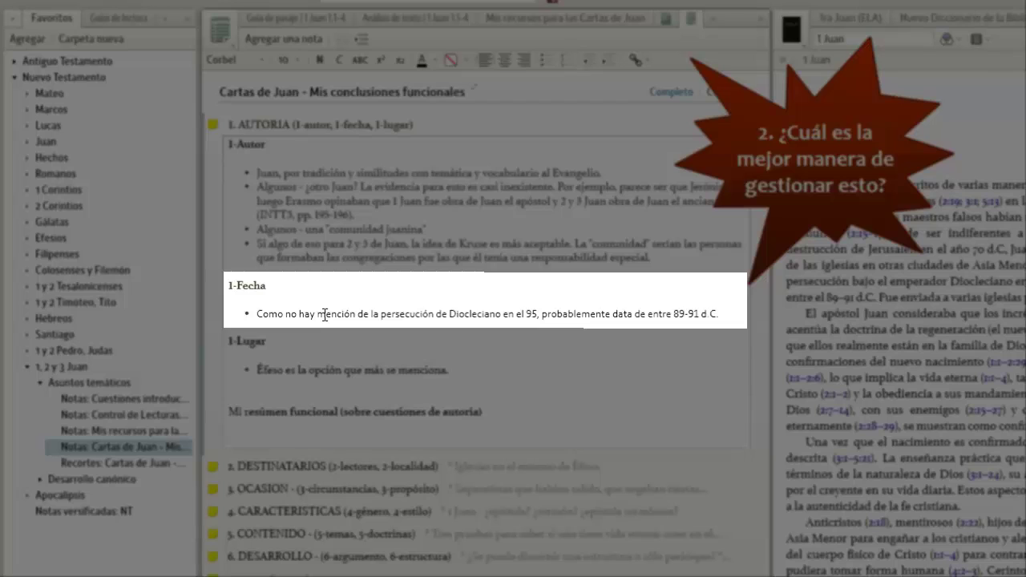
Reword the start of the 1-Fecha bullet to "Como no menciona la persecución de Diocleciano en el 95".
{"action": "key", "text": "BackSpace"}
{"action": "key", "text": "BackSpace"}
{"action": "key", "text": "BackSpace"}
{"action": "key", "text": "BackSpace"}
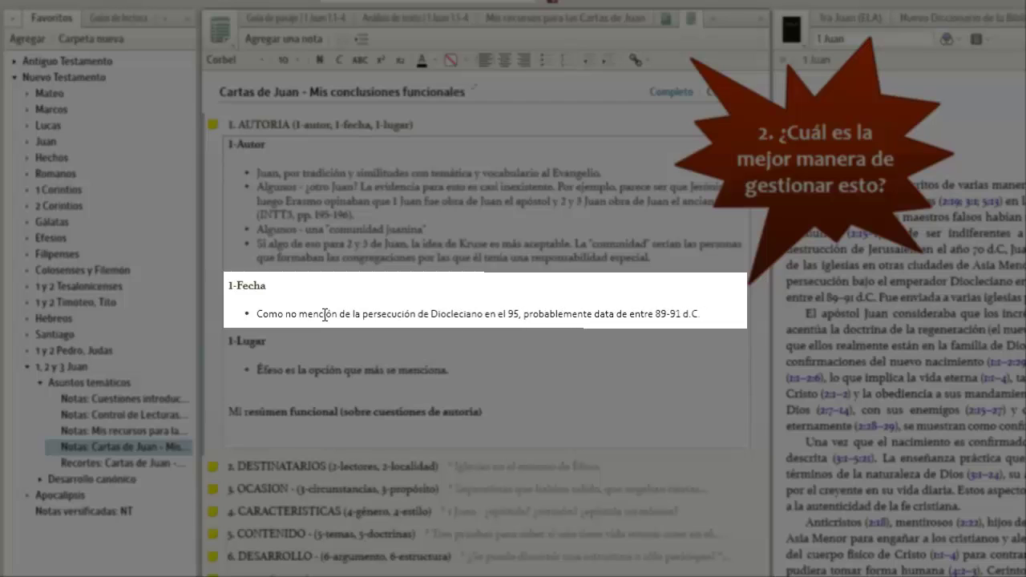
{"action": "key", "text": "Right"}
{"action": "key", "text": "Right"}
{"action": "key", "text": "Right"}
{"action": "key", "text": "Right"}
{"action": "key", "text": "Right"}
{"action": "key", "text": "Right"}
{"action": "key", "text": "BackSpace"}
{"action": "type", "text": "ona"}
{"action": "key", "text": "Delete"}
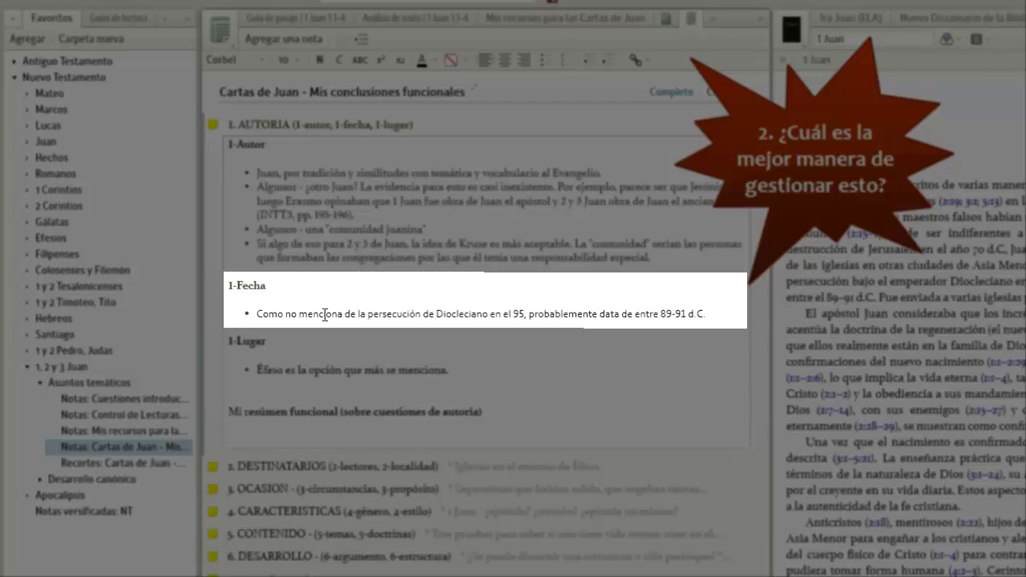
{"action": "key", "text": "Delete"}
{"action": "key", "text": "Delete"}
{"action": "key", "text": "Delete"}
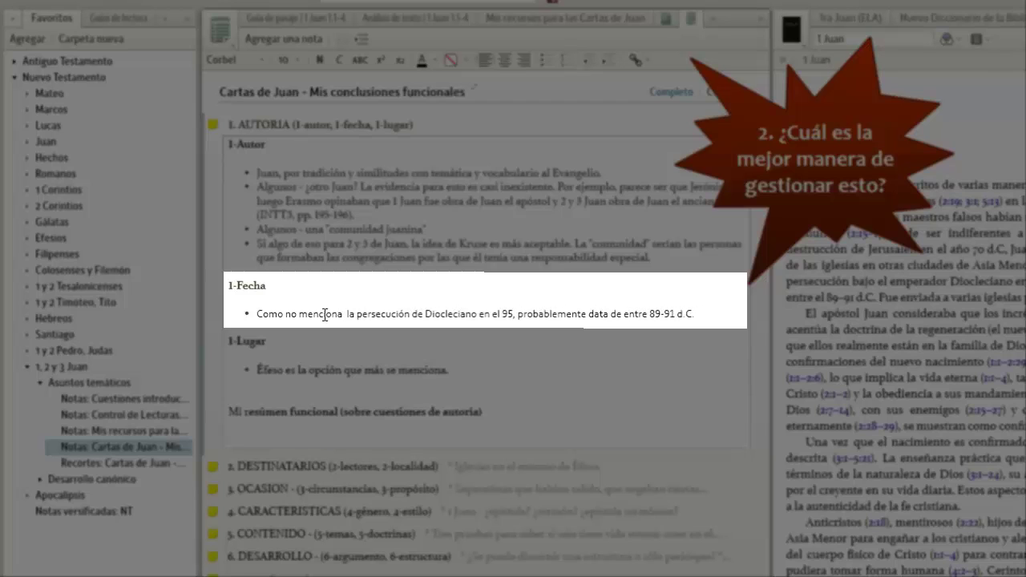
Remove the extra space after "menciona" in the 1-Fecha bullet and proofread the rest of the sentence.
{"action": "key", "text": "Right"}
{"action": "key", "text": "Right"}
{"action": "key", "text": "Right"}
{"action": "key", "text": "Right"}
{"action": "key", "text": "Right"}
{"action": "key", "text": "Right"}
{"action": "key", "text": "Right"}
{"action": "key", "text": "Right"}
{"action": "key", "text": "Right"}
{"action": "key", "text": "Right"}
{"action": "key", "text": "Right"}
{"action": "key", "text": "Right"}
{"action": "key", "text": "Right"}
{"action": "key", "text": "Right"}
{"action": "key", "text": "Right"}
{"action": "key", "text": "Right"}
{"action": "key", "text": "Right"}
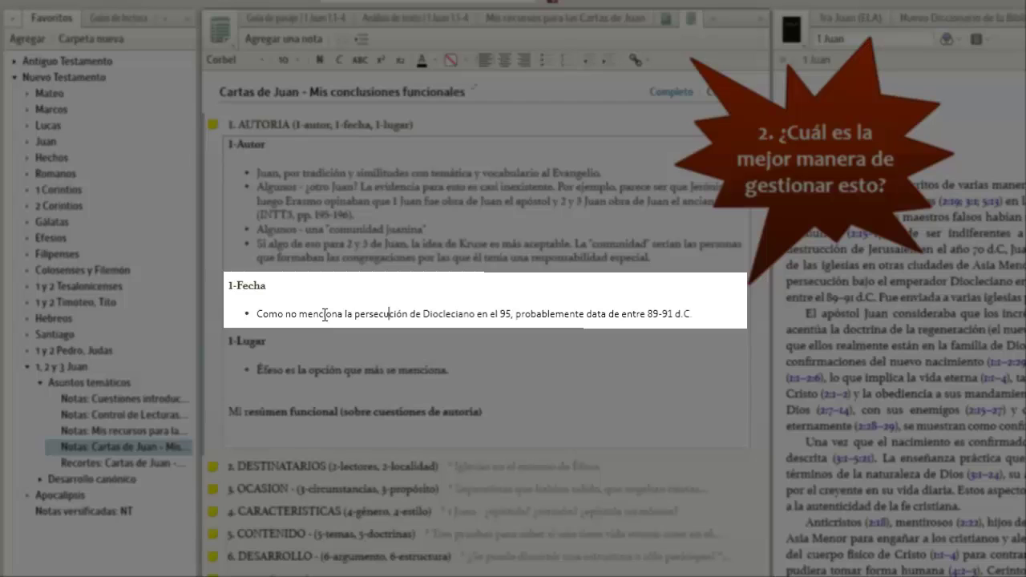
{"action": "key", "text": "Right"}
{"action": "key", "text": "Right"}
{"action": "key", "text": "Right"}
{"action": "key", "text": "Right"}
{"action": "key", "text": "Right"}
{"action": "key", "text": "Right"}
{"action": "key", "text": "Right"}
{"action": "key", "text": "Right"}
{"action": "key", "text": "Right"}
{"action": "key", "text": "Right"}
{"action": "key", "text": "Right"}
{"action": "key", "text": "Right"}
{"action": "key", "text": "Right"}
{"action": "key", "text": "Right"}
{"action": "key", "text": "Right"}
{"action": "key", "text": "Right"}
{"action": "key", "text": "Right"}
{"action": "key", "text": "Right"}
{"action": "key", "text": "Right"}
{"action": "key", "text": "Right"}
{"action": "key", "text": "Right"}
{"action": "key", "text": "Right"}
{"action": "key", "text": "Right"}
{"action": "key", "text": "Right"}
{"action": "key", "text": "Right"}
{"action": "key", "text": "Right"}
{"action": "key", "text": "Right"}
{"action": "key", "text": "Right"}
{"action": "key", "text": "Right"}
{"action": "key", "text": "Right"}
{"action": "key", "text": "Right"}
{"action": "key", "text": "Right"}
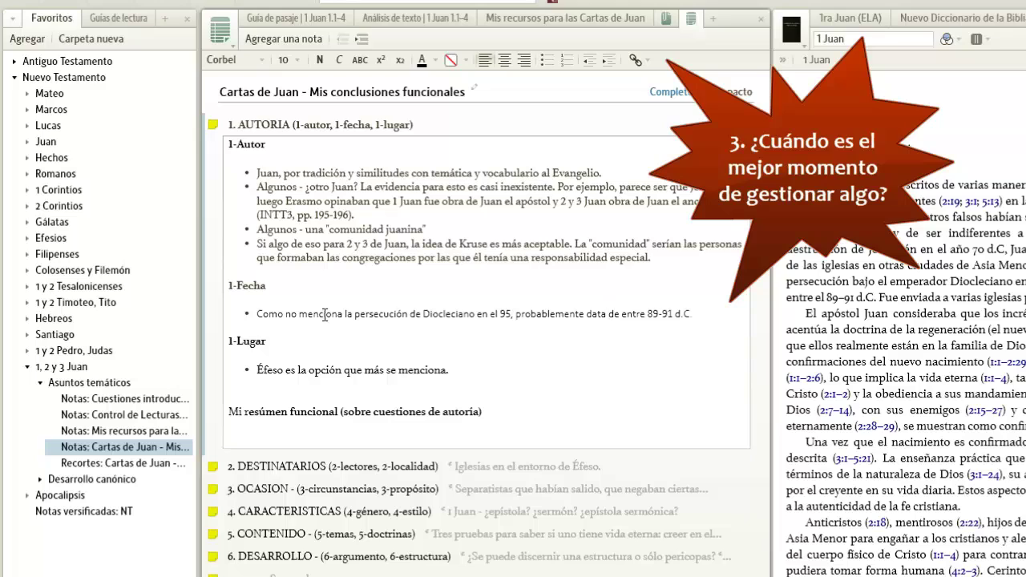
Review the highlighted introductory readings in Nuevo Diccionario de la Biblia, and bring up 1ra Juan (ELA).
{"action": "left_click", "coordinate": [181, 468]}
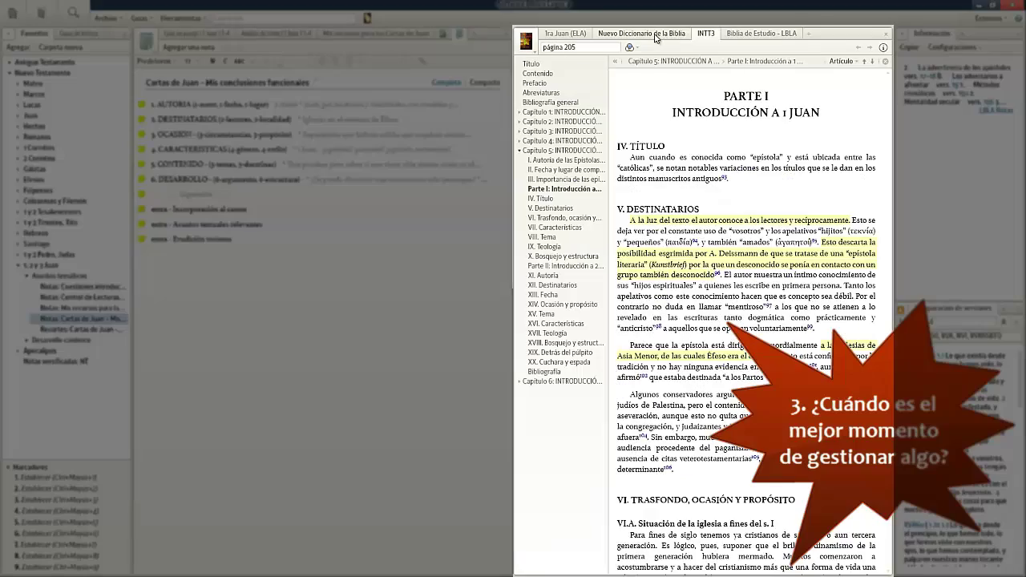
{"action": "left_click", "coordinate": [627, 36]}
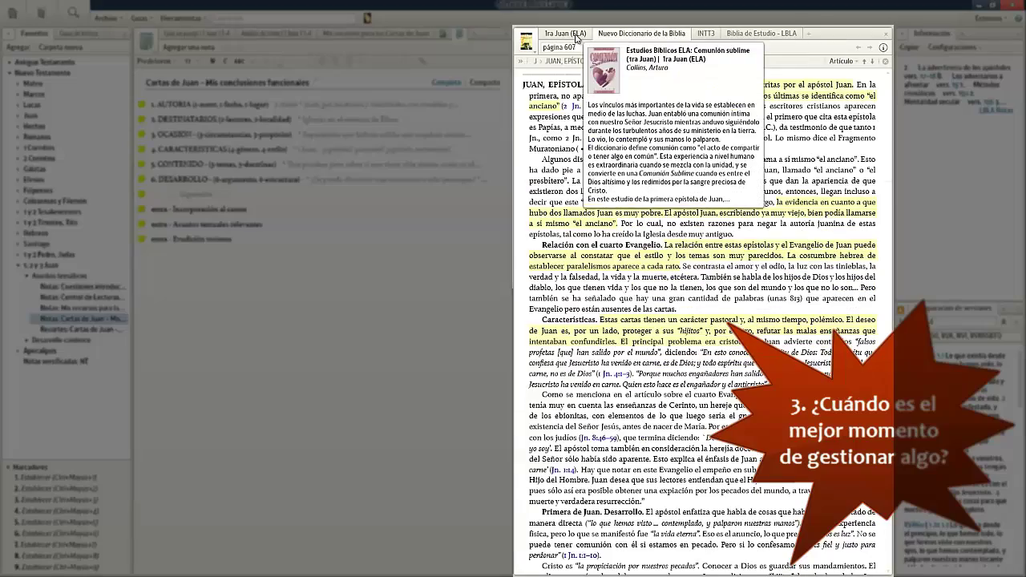
{"action": "left_click", "coordinate": [575, 37]}
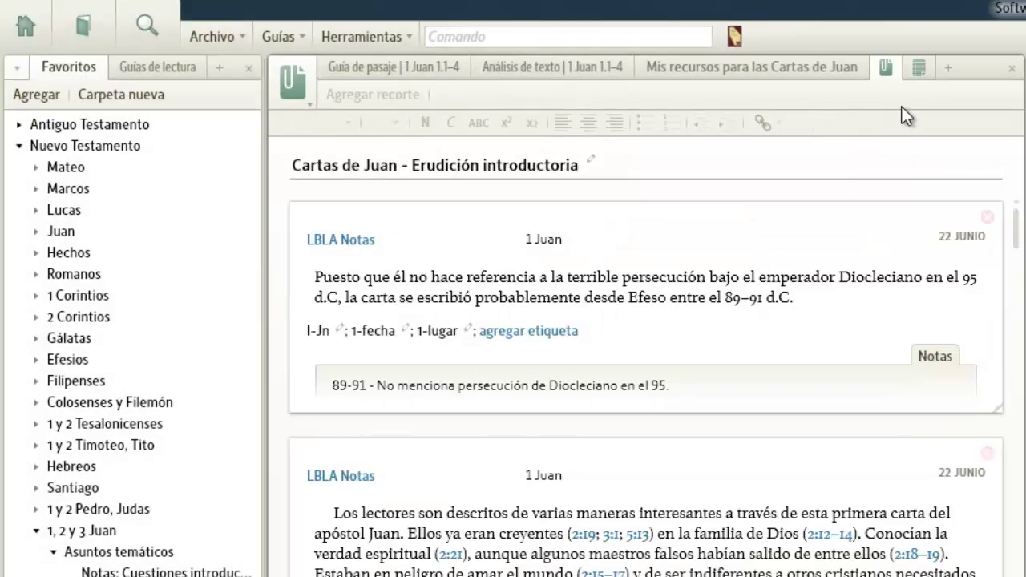
Search the clippings document Cartas de Juan - Erudición introductoria for "1-fecha".
{"action": "key", "text": "ctrl+f"}
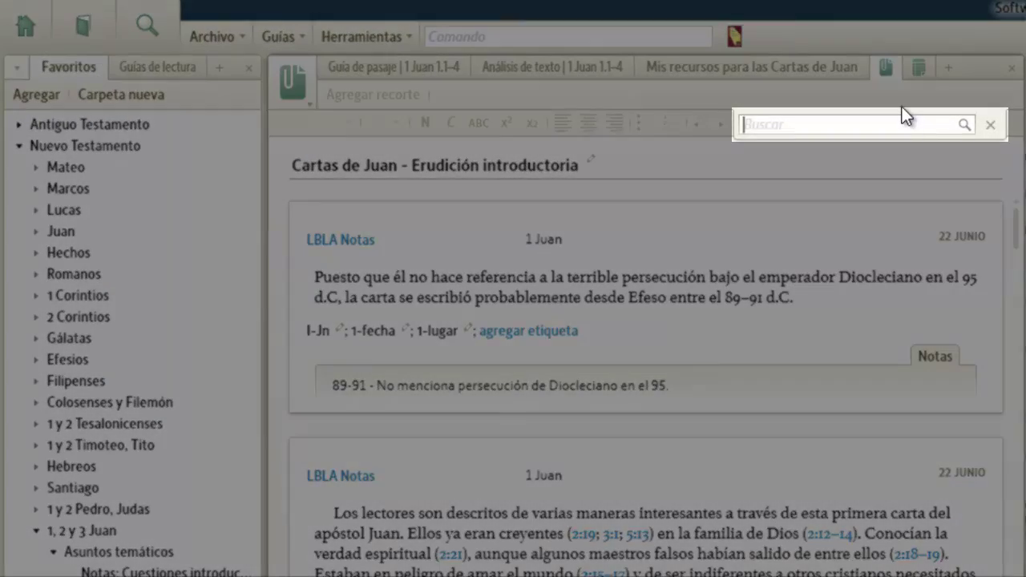
{"action": "type", "text": "1-fecha"}
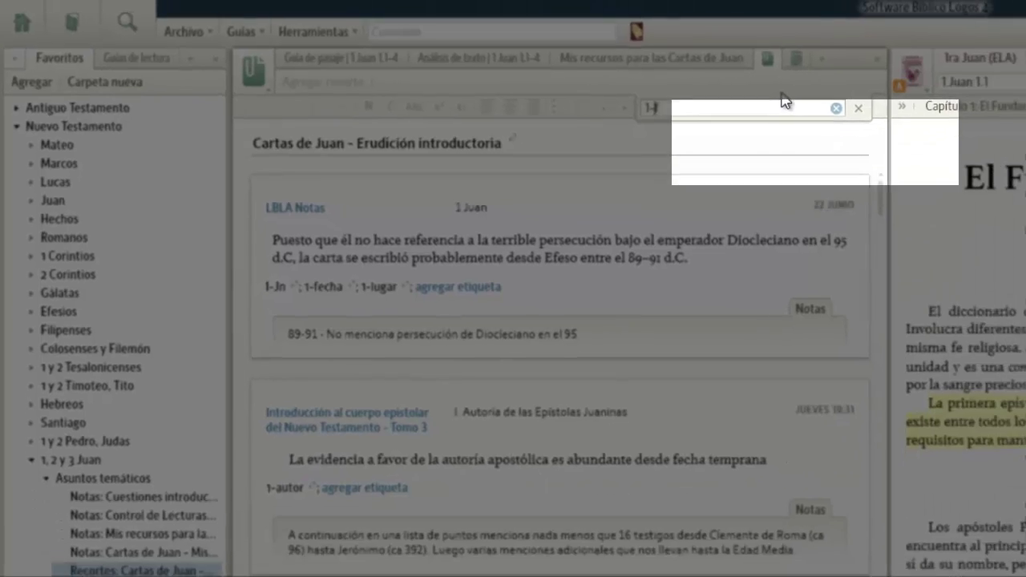